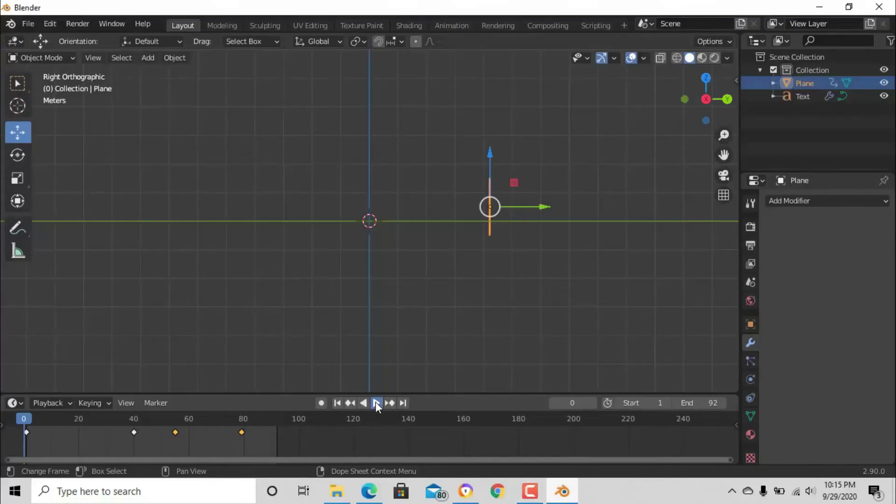
Play the existing text-reveal animation
left_click(375, 402)
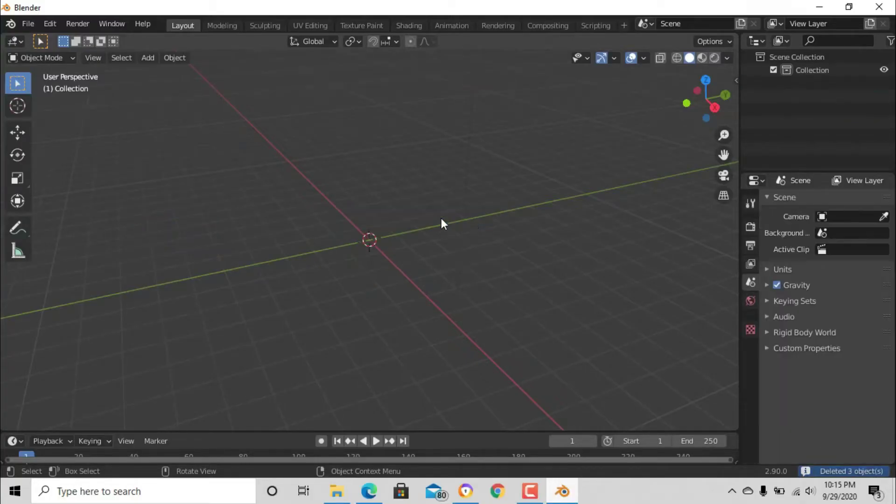
Add a 2 m plane aligned to the front view, then look from the right side
key("shift+a")
mouse_move(434, 210)
left_click(462, 210)
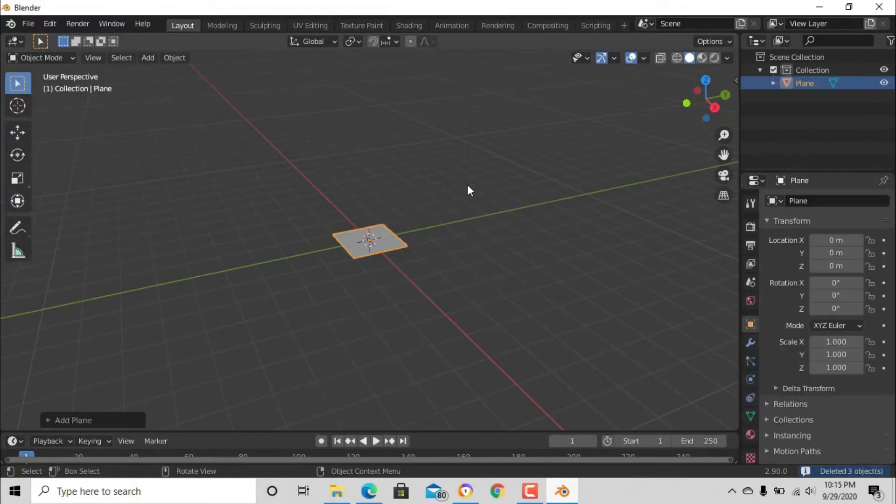
key("KP_1")
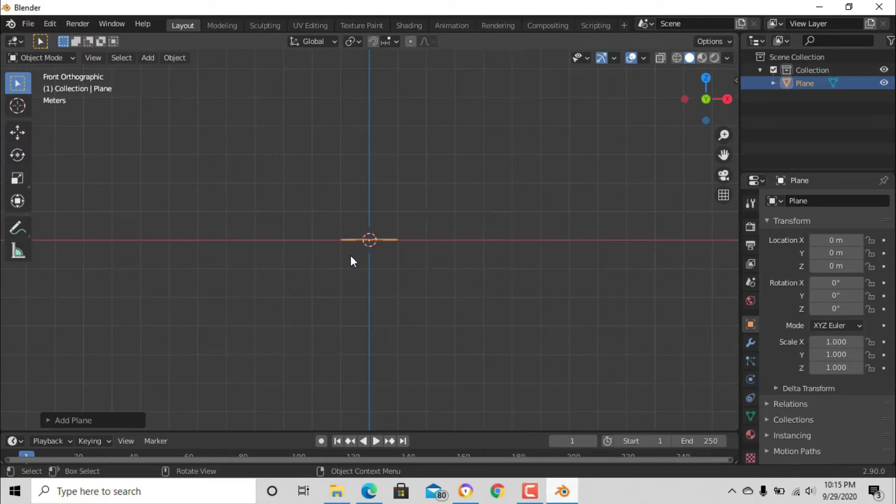
left_click(53, 422)
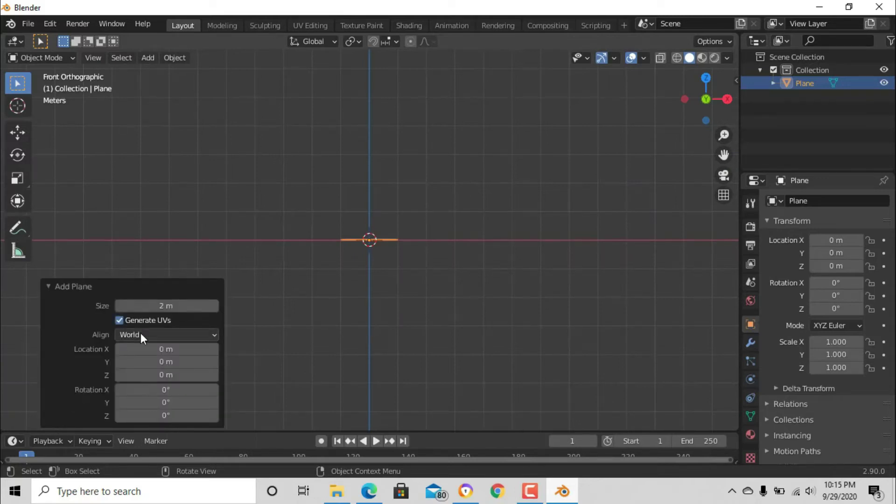
left_click(128, 334)
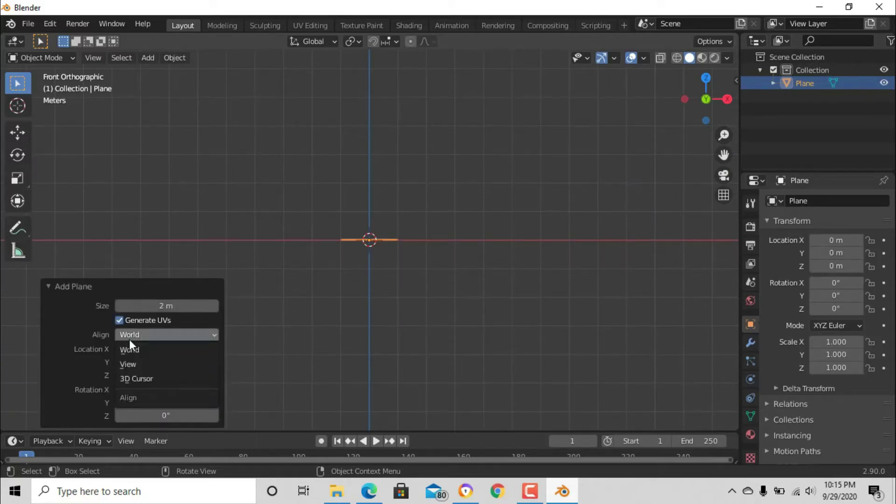
left_click(138, 363)
left_click(48, 286)
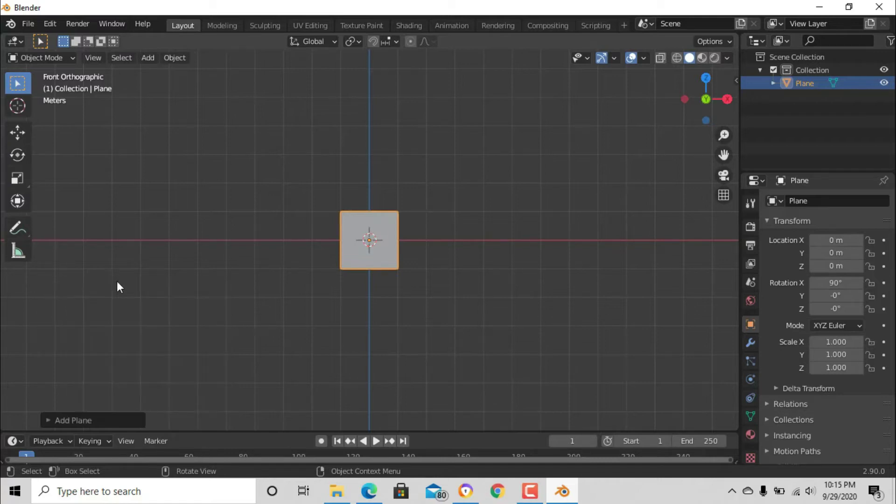
key("KP_3")
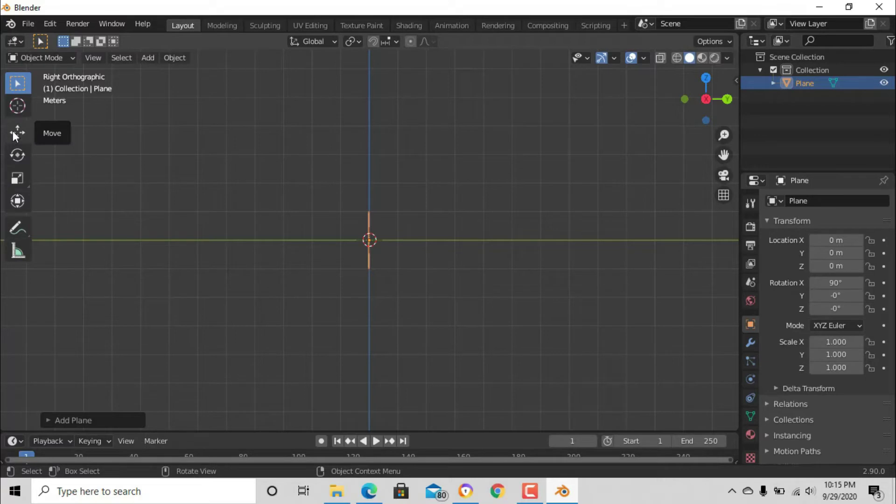
Add a view-aligned Text object at the origin, then snap back to the right-side view
key("shift+a")
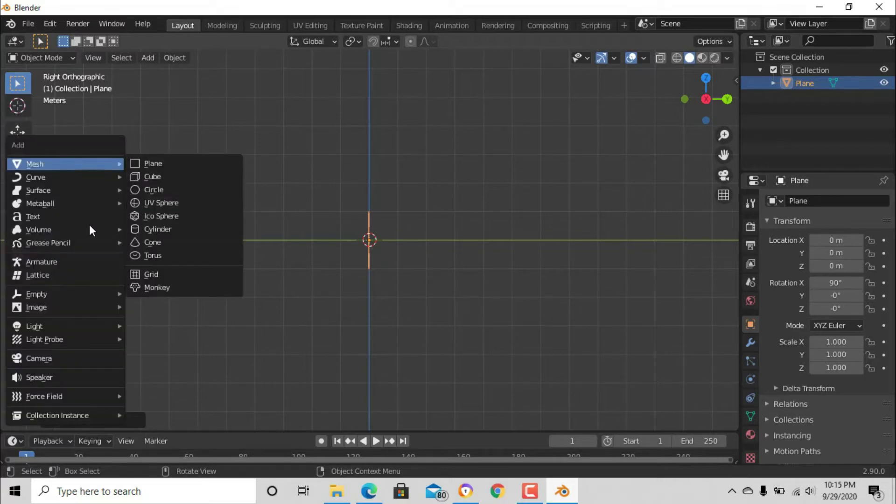
left_click(77, 225)
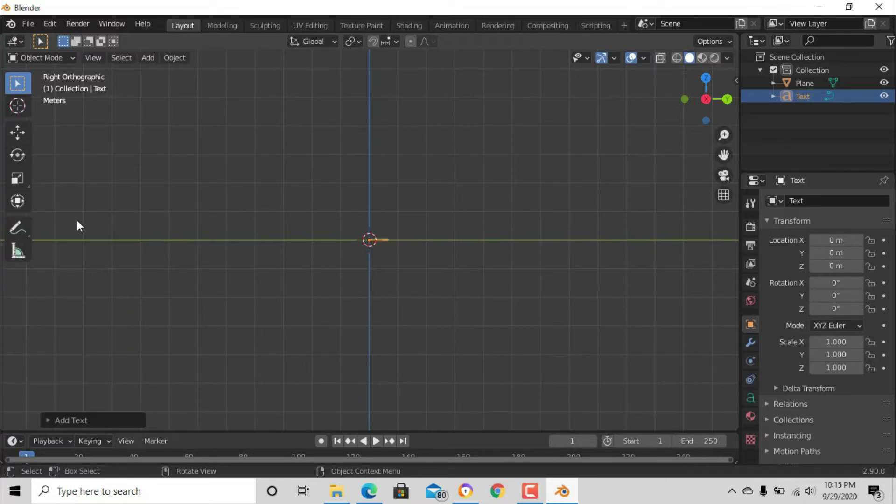
left_click(44, 420)
left_click(129, 337)
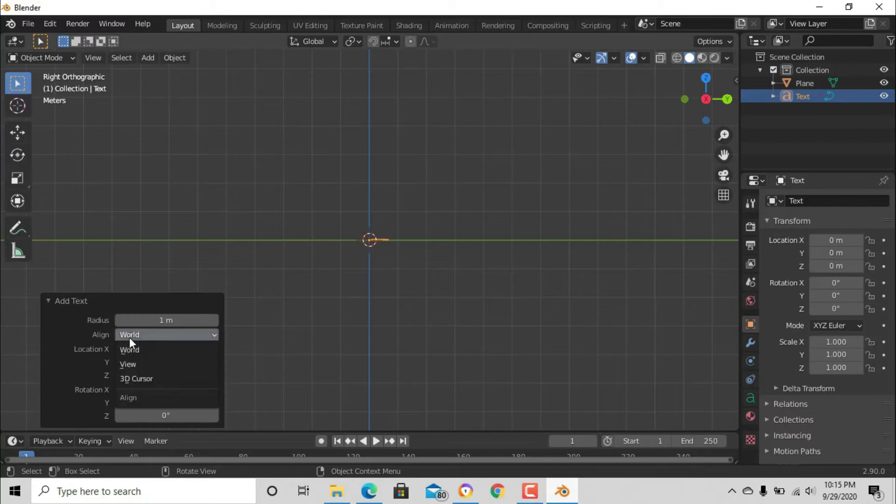
left_click(133, 362)
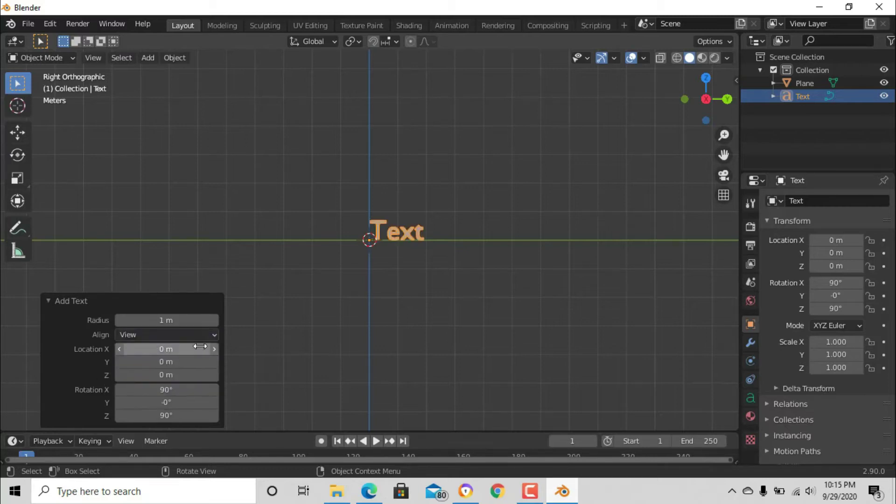
left_click(52, 301)
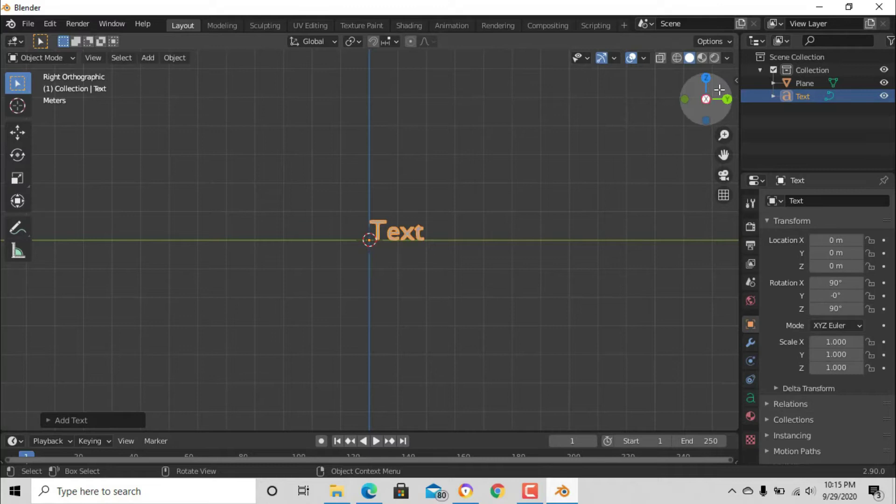
left_click_drag(709, 99, 586, 161)
Select the Text object and give it a Shrinkwrap modifier targeting the Plane
key("shift+space")
key("g")
left_click(416, 237)
left_click(416, 237)
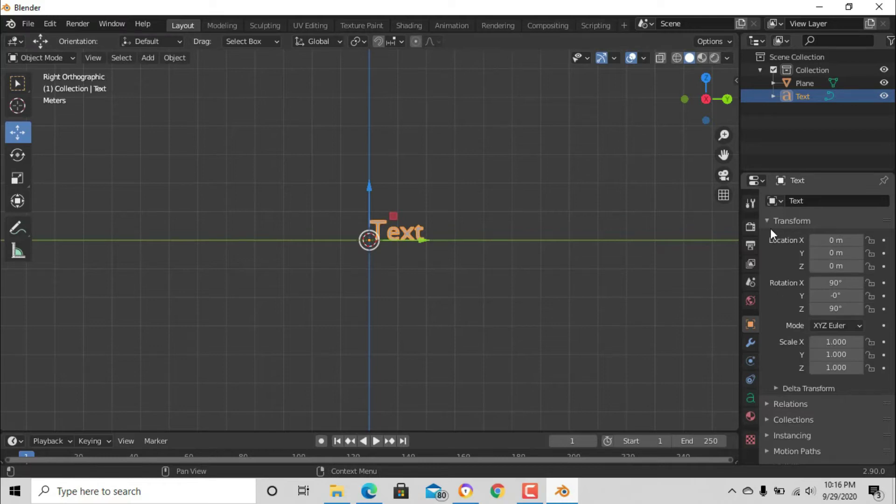
left_click(750, 342)
left_click(813, 201)
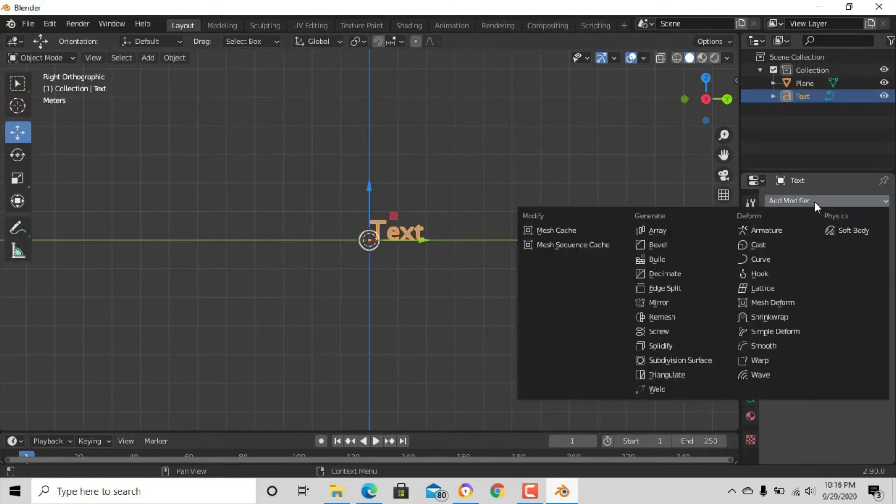
left_click(773, 317)
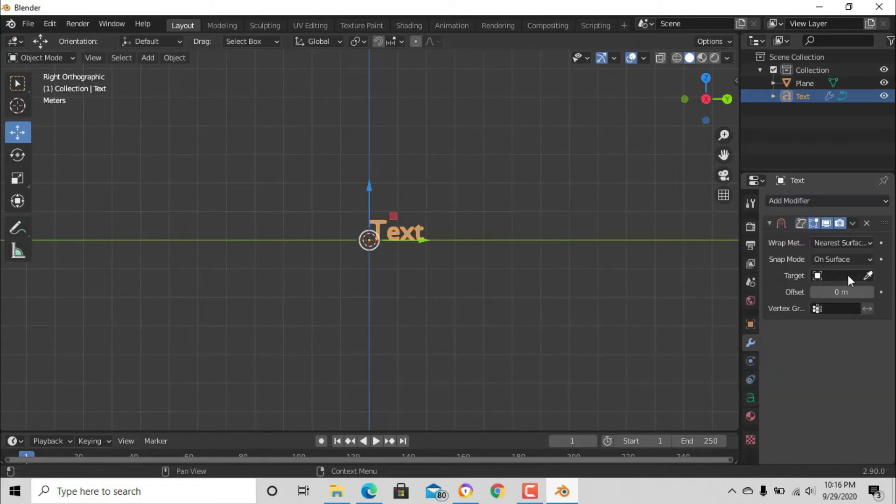
left_click(866, 275)
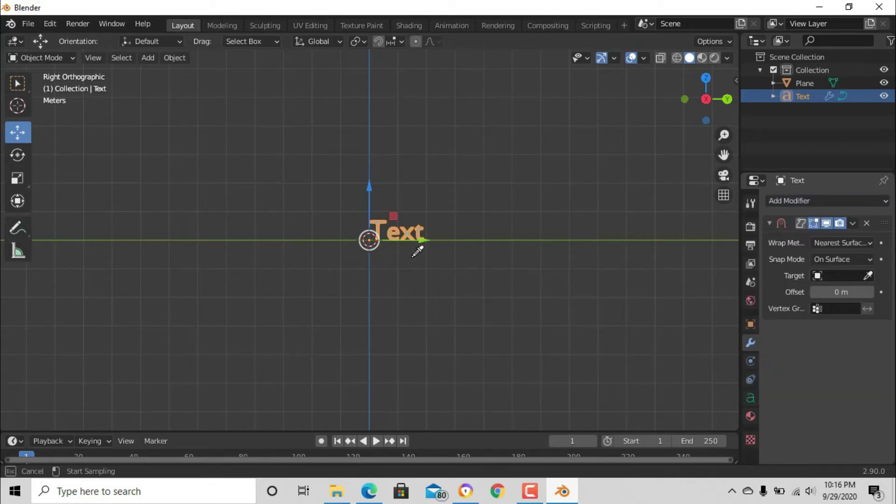
left_click(803, 84)
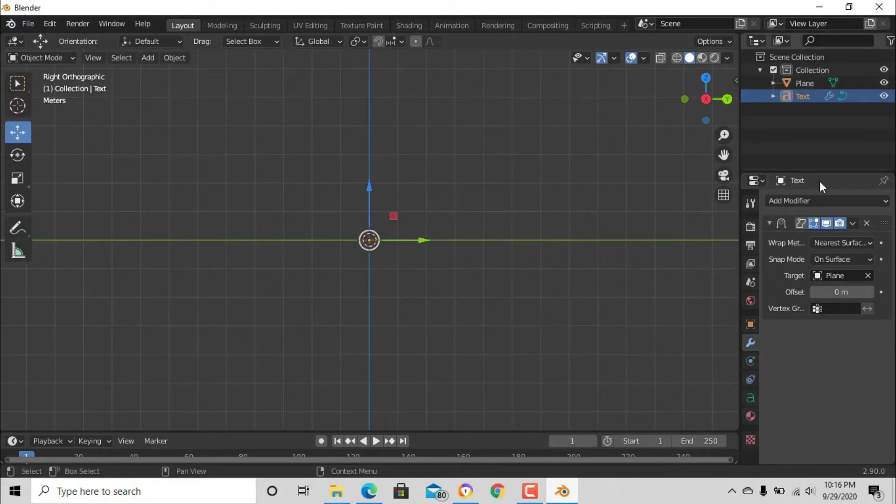
Set the Shrinkwrap snap mode to Inside, after briefly trying Outside
left_click(839, 260)
left_click(809, 289)
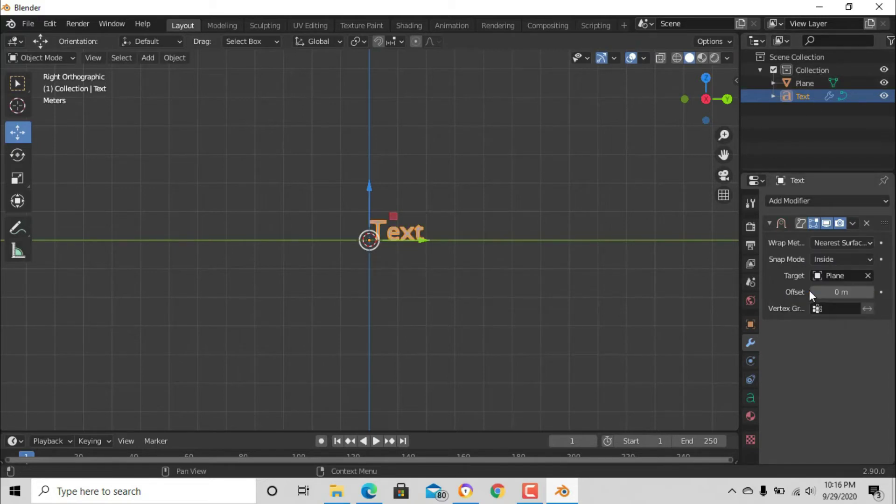
left_click(841, 259)
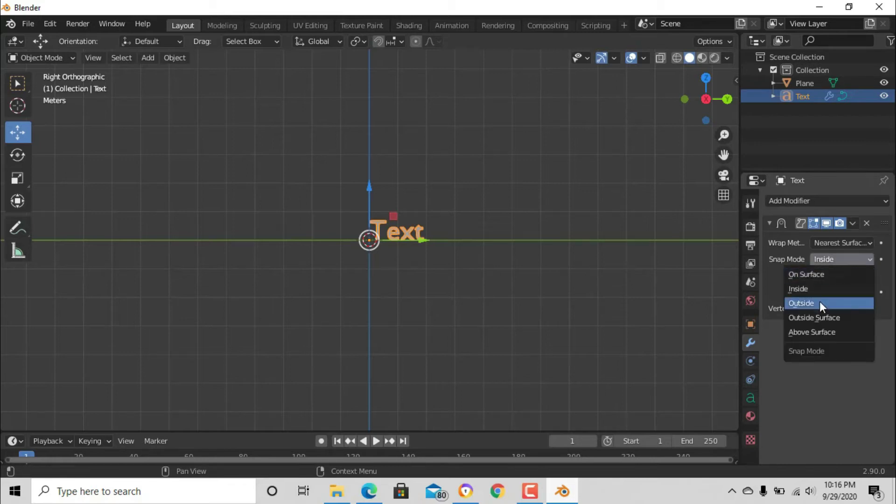
left_click(819, 301)
left_click(842, 259)
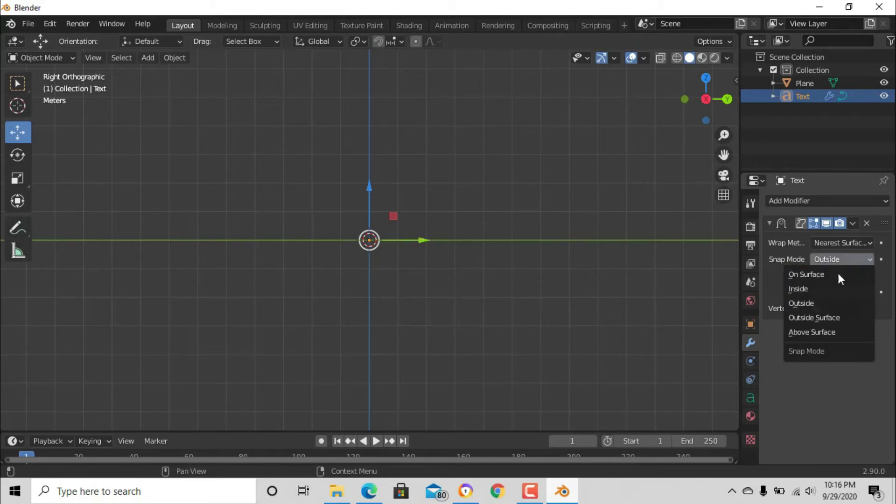
left_click(827, 290)
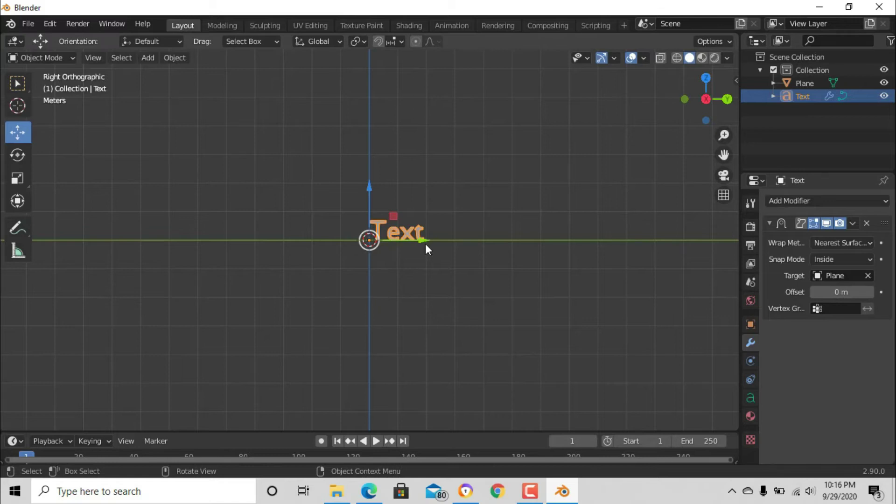
Nudge the text slightly along Y and slide the Plane about 2 m to the right
mouse_move(424, 242)
left_mouse_down()
mouse_move(442, 236)
mouse_move(383, 237)
mouse_move(494, 232)
mouse_move(372, 240)
mouse_move(436, 235)
left_mouse_up()
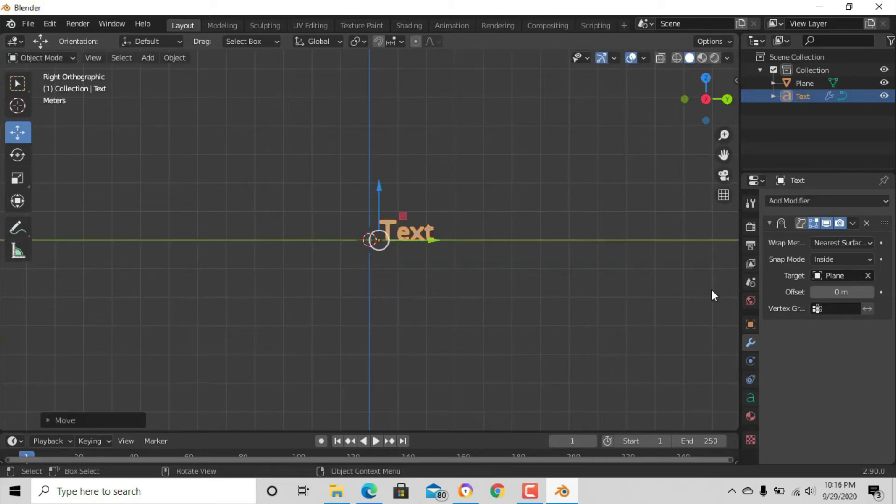
left_click(805, 83)
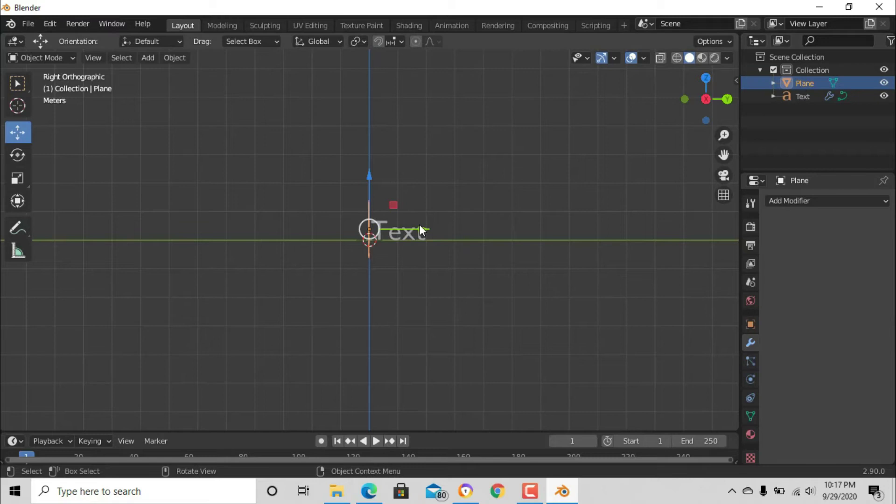
left_click_drag(424, 230, 488, 229)
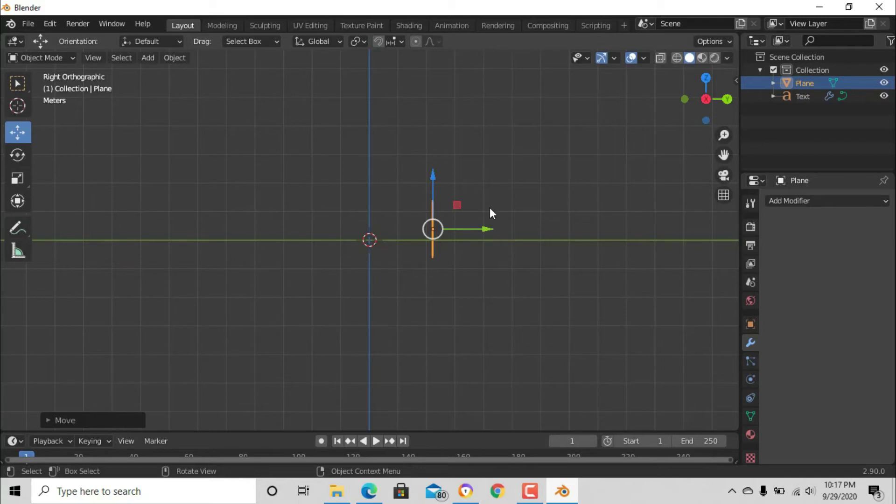
Keyframe the plane's tilted start pose, then slide it onto the text and keyframe at frame 19
key("r")
left_click(497, 225)
key("i")
left_click(416, 274)
left_click_drag(434, 433, 434, 396)
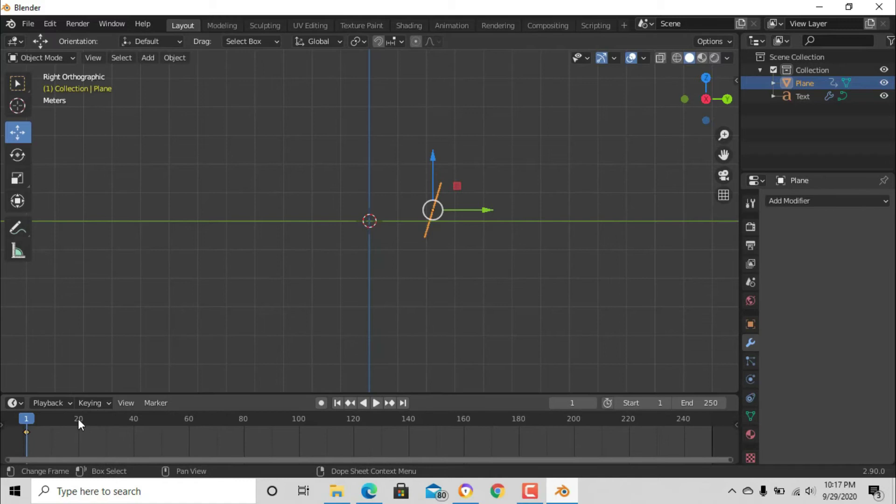
left_click(77, 419)
left_click_drag(486, 216, 417, 216)
key("i")
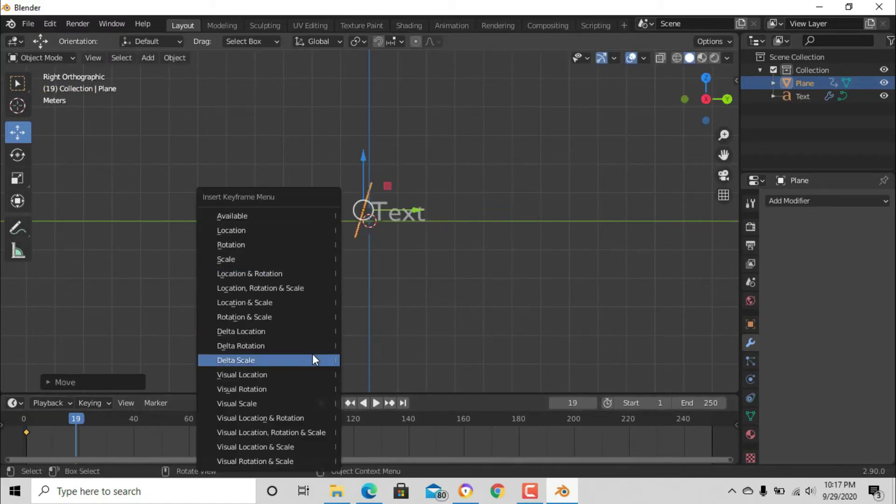
left_click(299, 283)
Stand the plane upright and keyframe it at frame 25, then move it right at frame 41
left_click(93, 419)
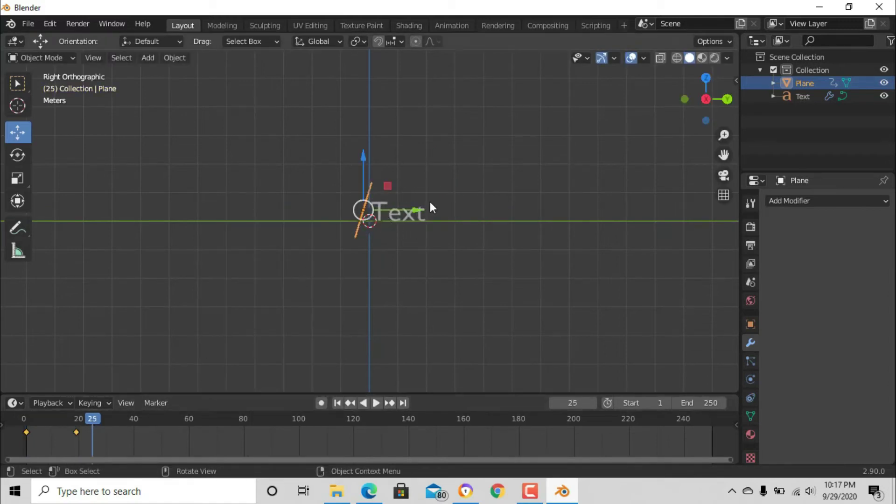
key("r")
left_click(400, 176)
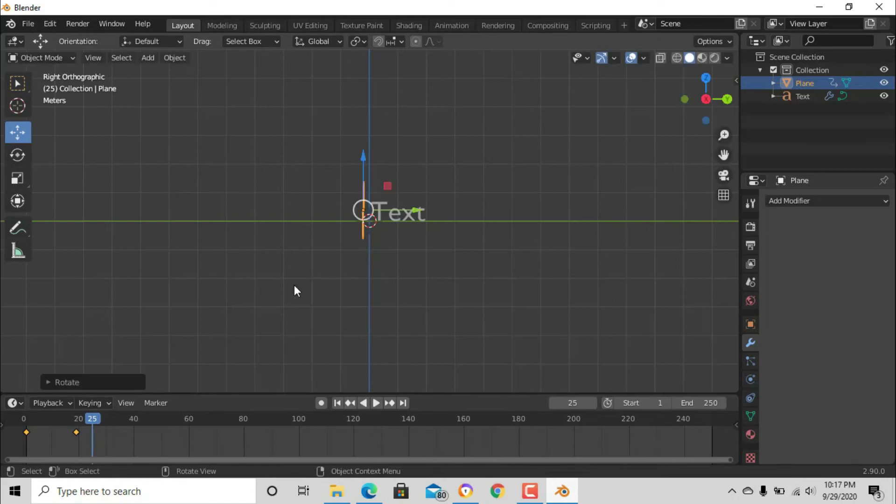
key("i")
left_click(286, 278)
left_click(156, 416)
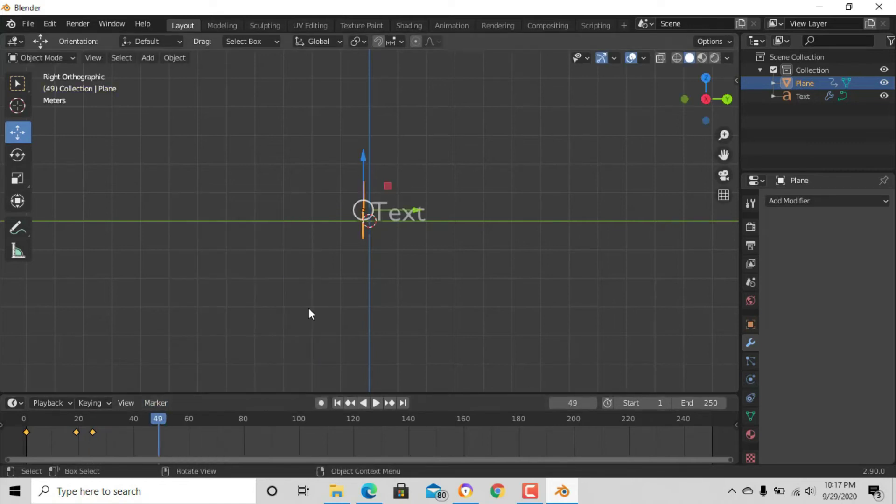
left_click(137, 418)
key("g")
left_click(500, 196)
Keyframe the plane's location and rotation at frame 41 and set the animation end to 44
key("i")
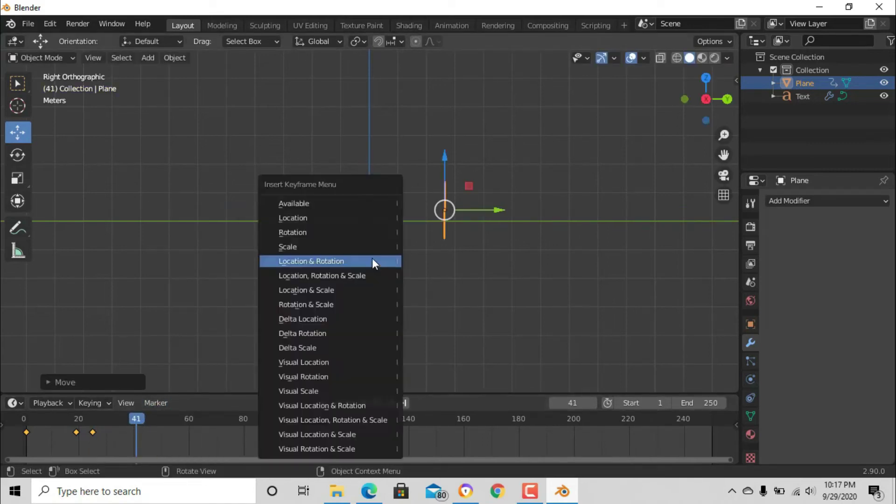
left_click(372, 260)
left_click_drag(711, 402, 480, 431)
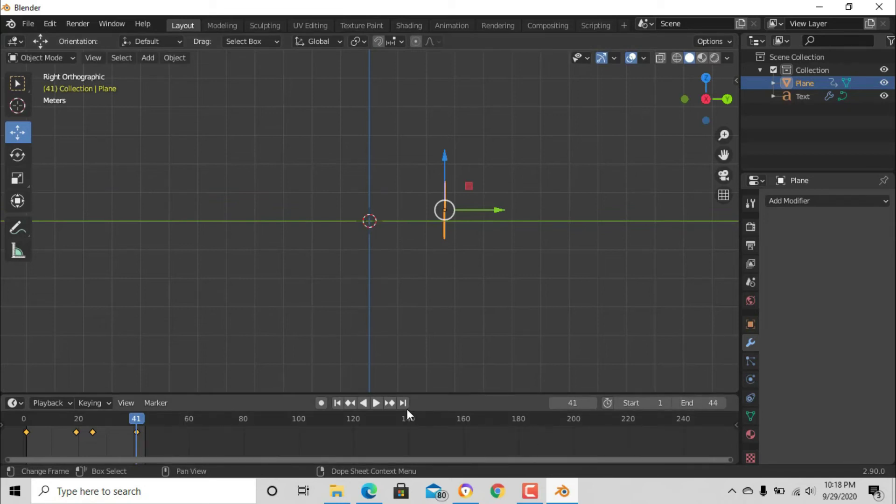
Preview the reveal animation, stop it, and show the render settings
left_click(378, 404)
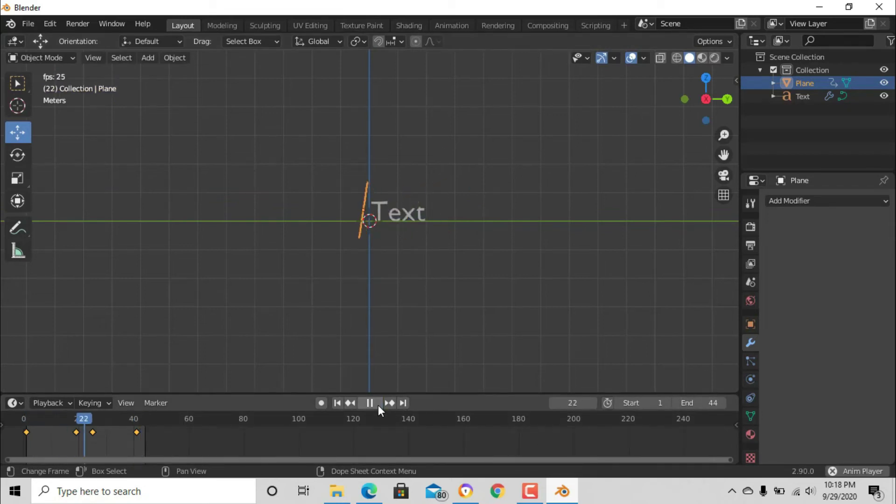
key("Escape")
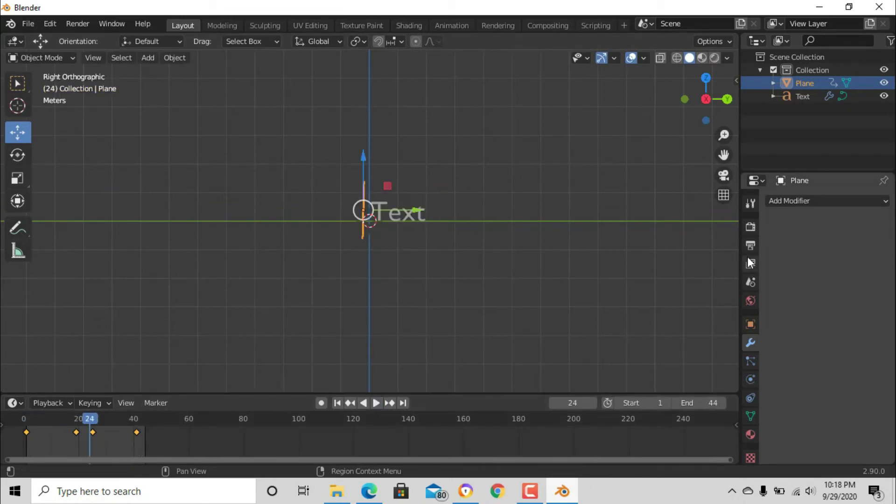
left_click(751, 229)
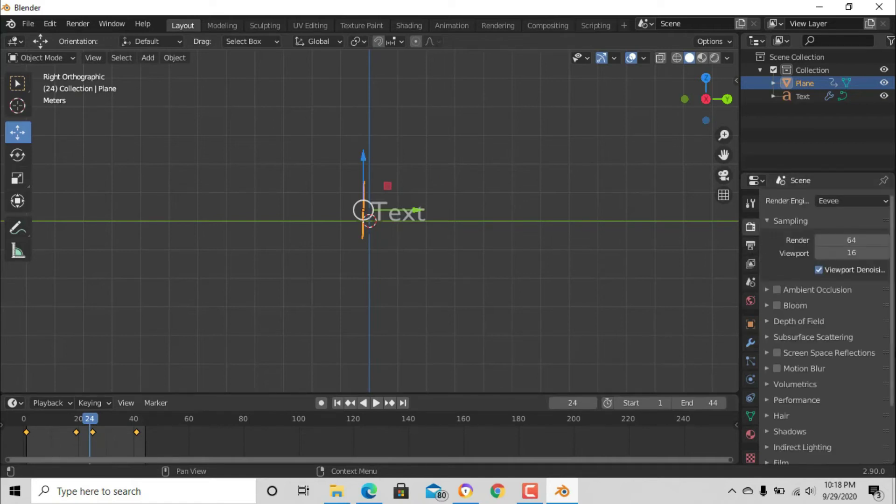
scroll(887, 390, "down", 3)
Expand Film settings, make the material Emission at strength 10, and preview in Rendered shading
left_click(768, 394)
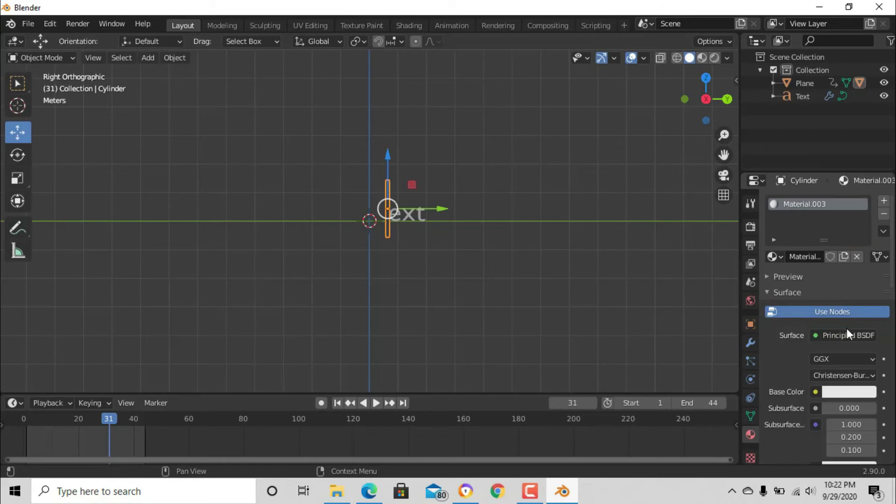
left_click(847, 334)
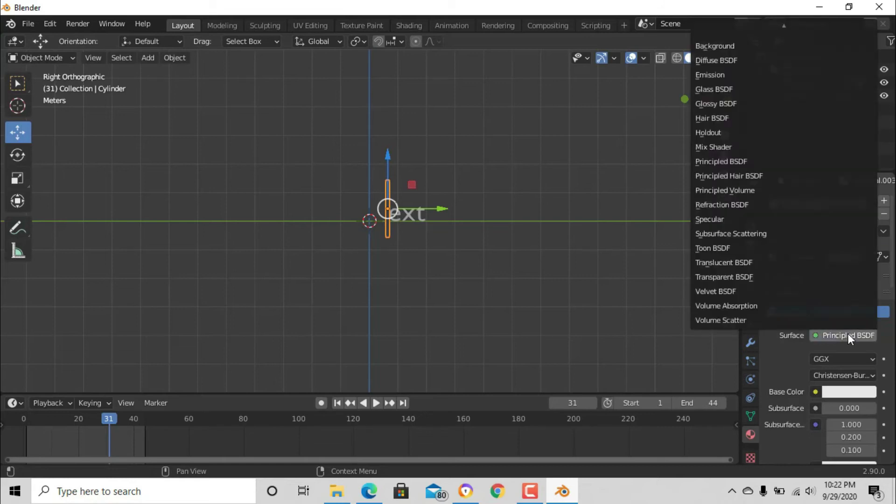
left_click(723, 75)
left_click(842, 378)
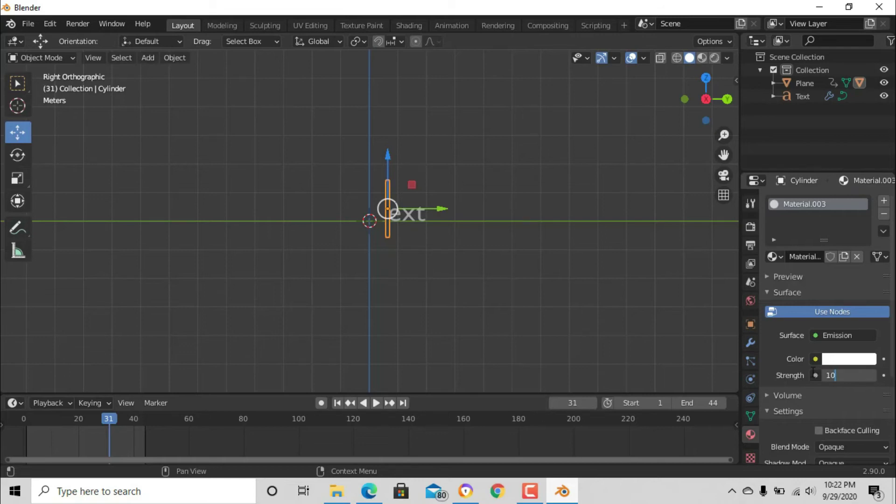
type("10")
key("Return")
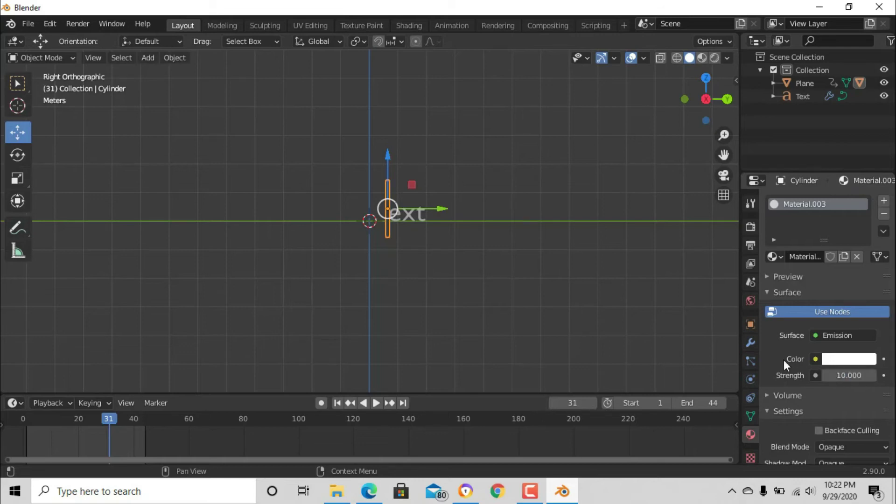
left_click(713, 59)
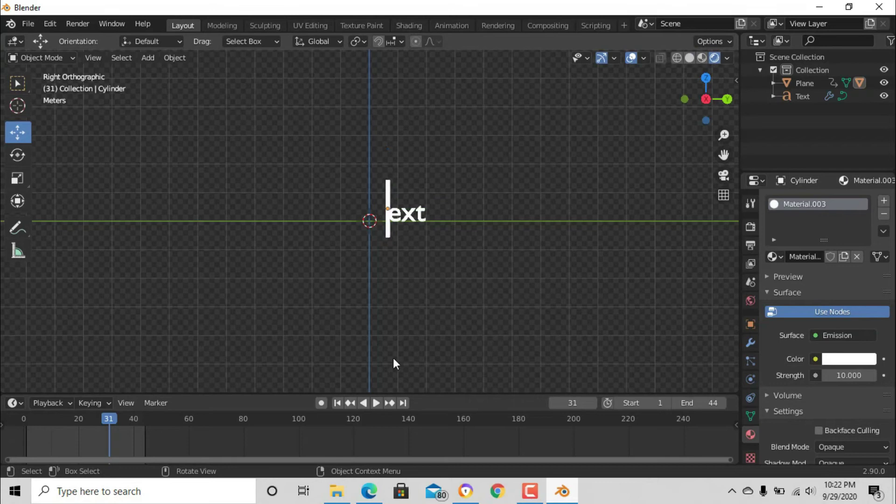
Play the glowing reveal, then start a new General file without saving the old one
left_click(375, 403)
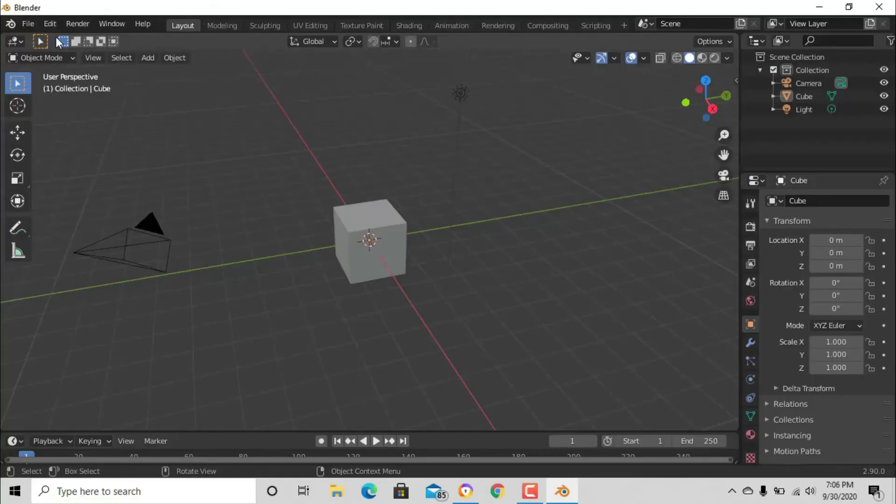
left_click(33, 24)
mouse_move(85, 38)
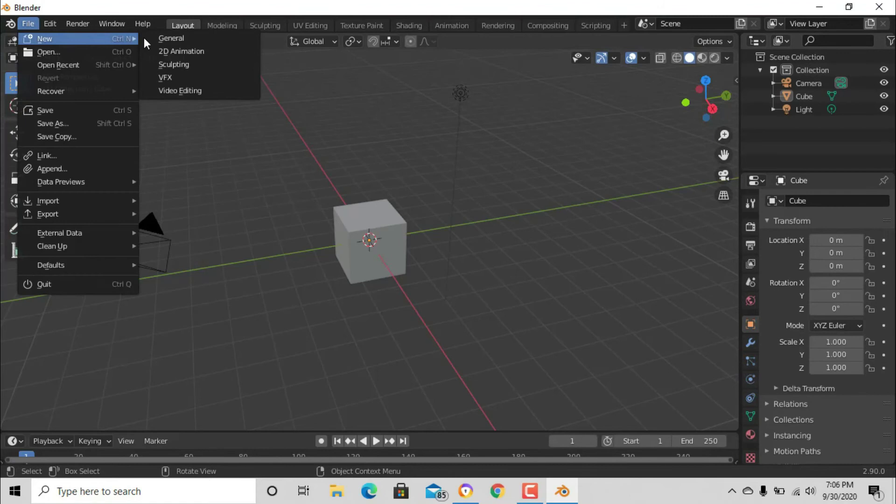
left_click(170, 37)
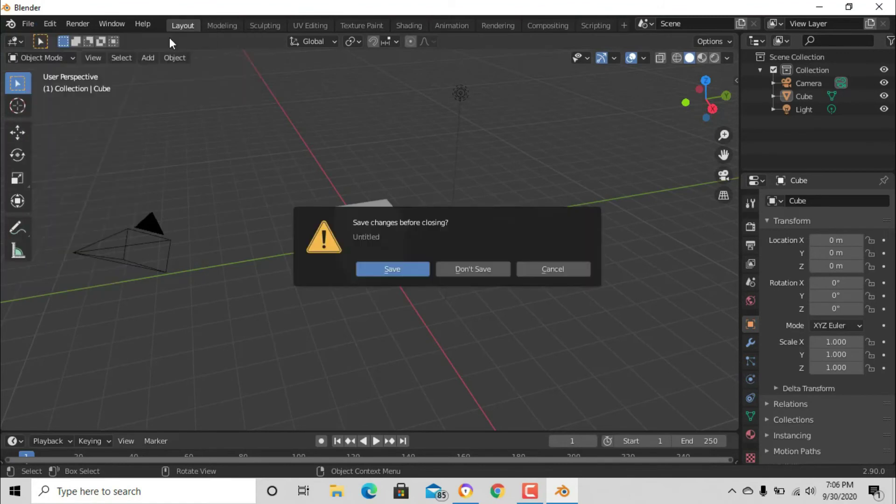
left_click(468, 269)
Delete the default camera, cube and light from the new scene
key("a")
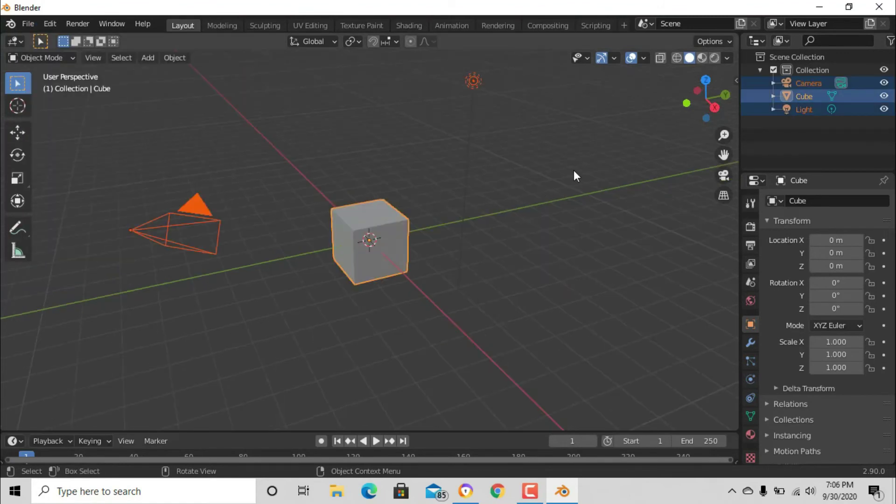
key("x")
left_click(573, 171)
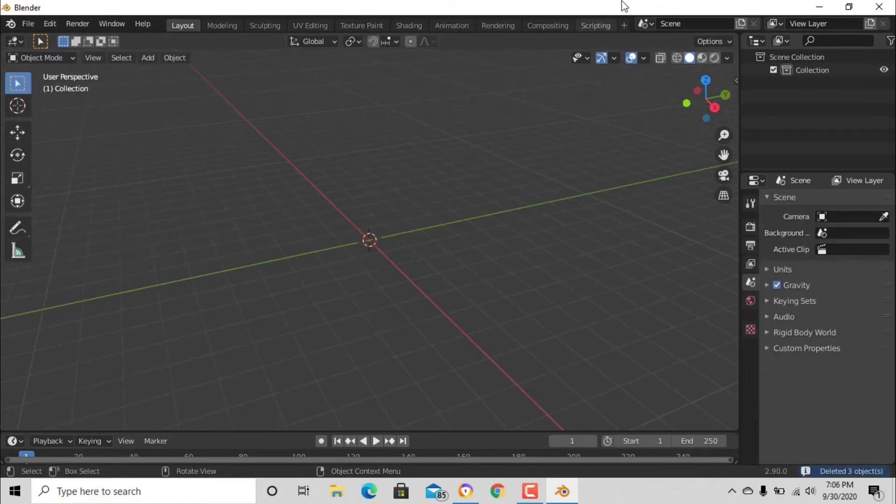
left_click(623, 26)
Add a Video Editing workspace and choose to add a Movie strip
mouse_move(598, 93)
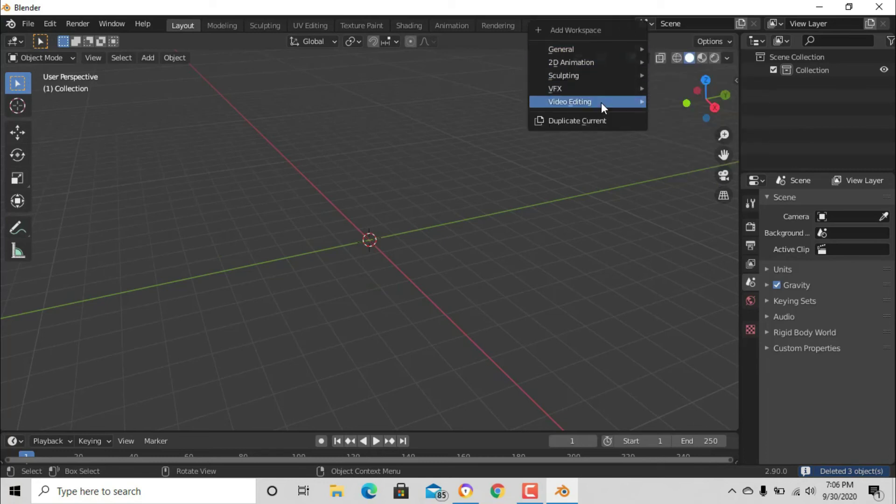
left_click(685, 114)
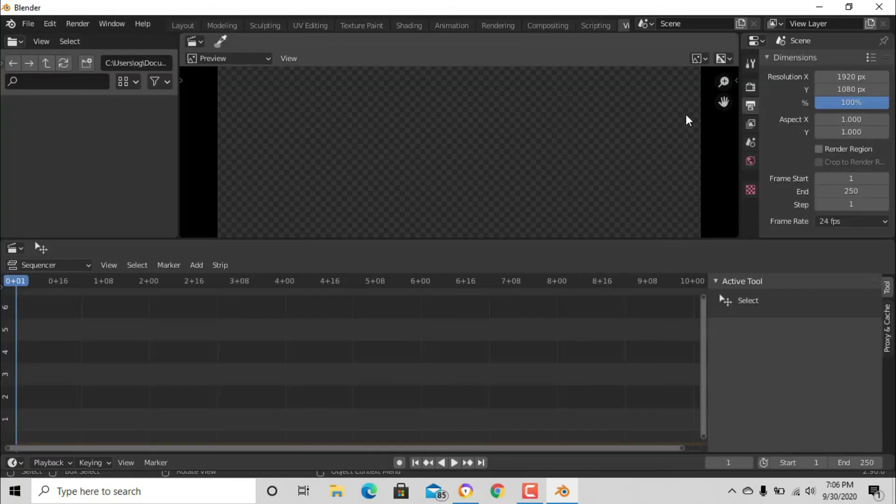
left_click(195, 262)
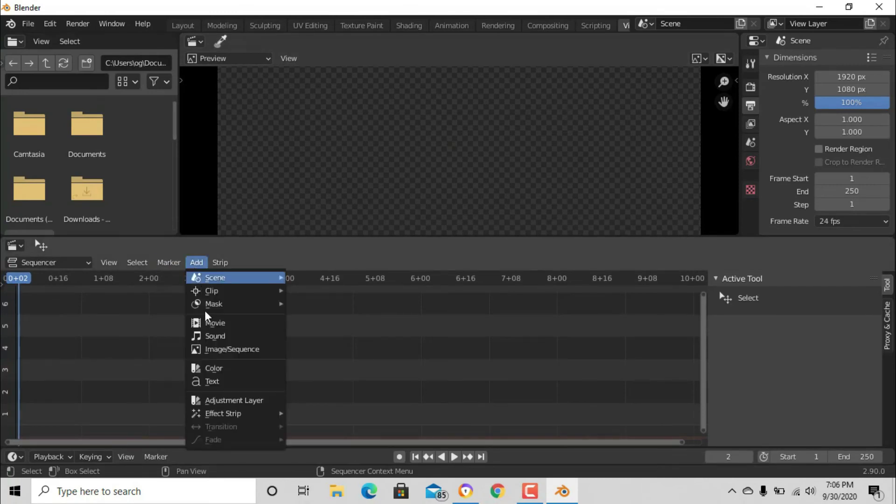
left_click(213, 323)
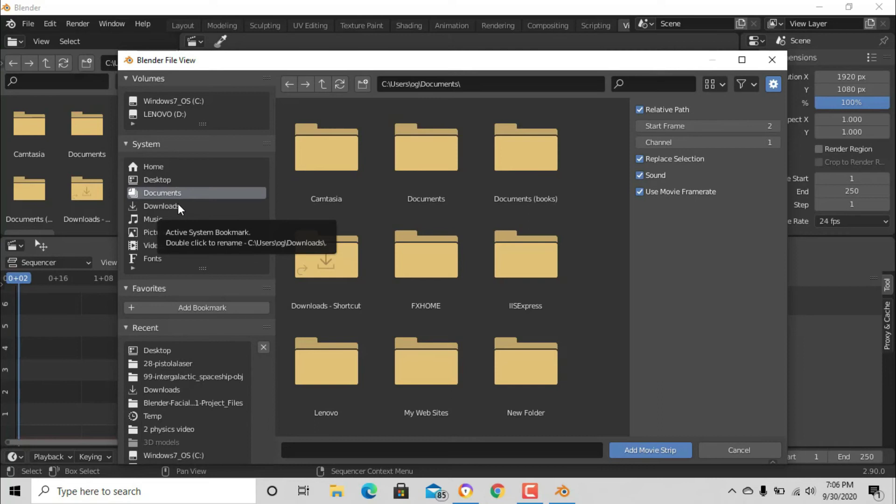
Place the rendered text video and Pexels Videos 1918465.mp4 ocean clip into the sequencer
left_click(157, 179)
left_click_drag(448, 264, 61, 388)
left_click(161, 390)
left_click(526, 158)
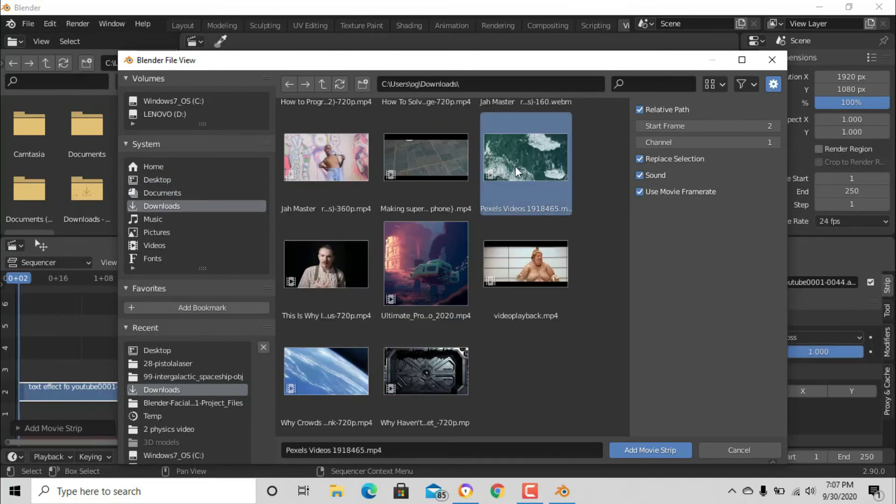
left_click_drag(526, 157, 77, 401)
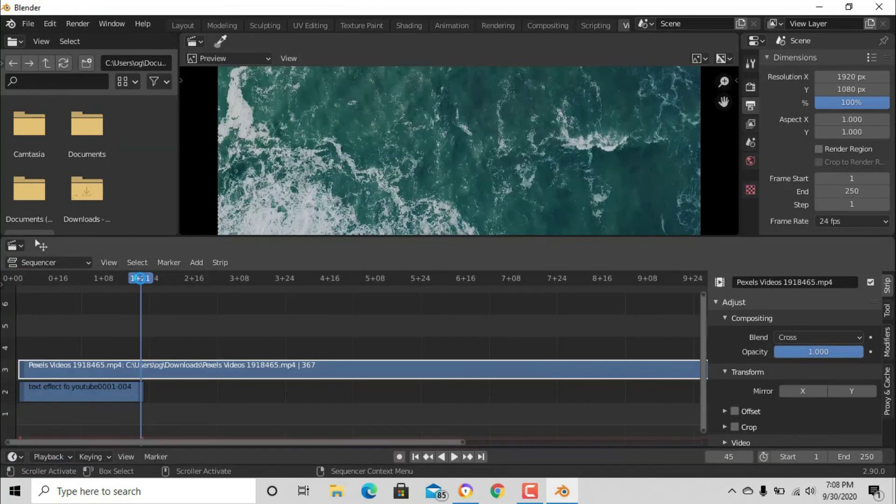
Split the ocean clip at the playhead and delete its leftover tail
key("k")
left_click(224, 372)
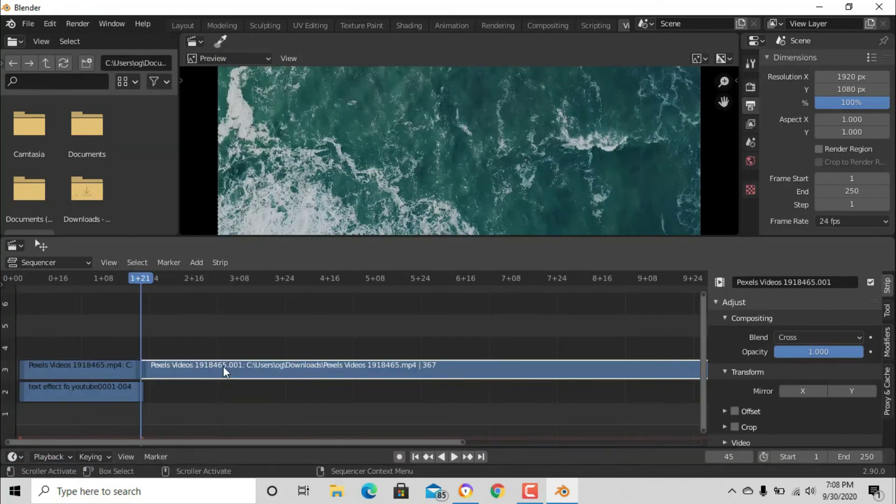
key("Delete")
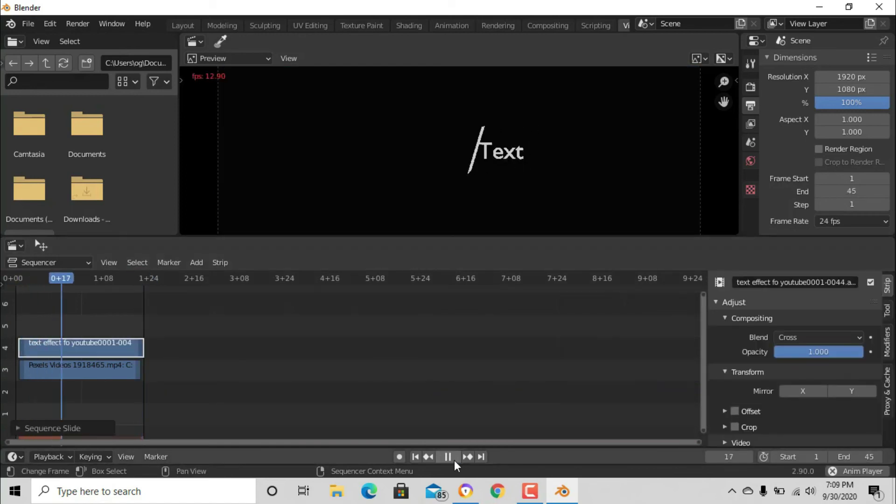
Stop playback, collapse the Transform settings, and leave the text strip's Compositing panel expanded
key("Escape")
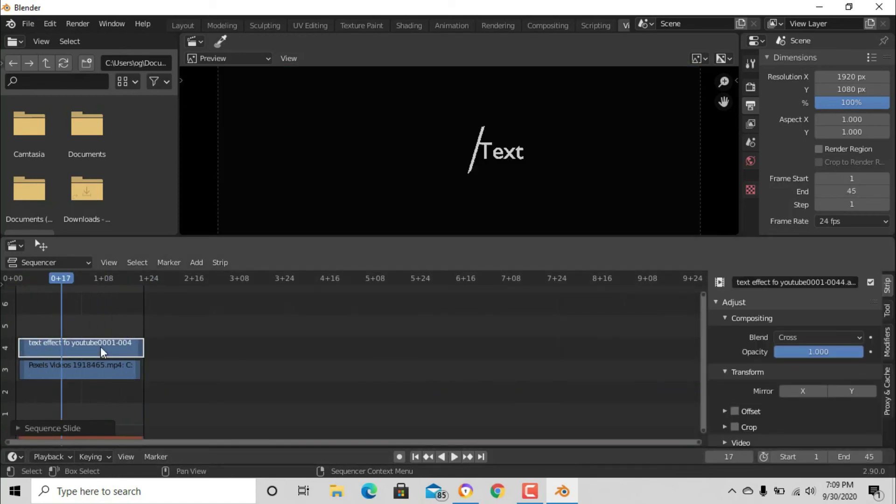
left_click(736, 319)
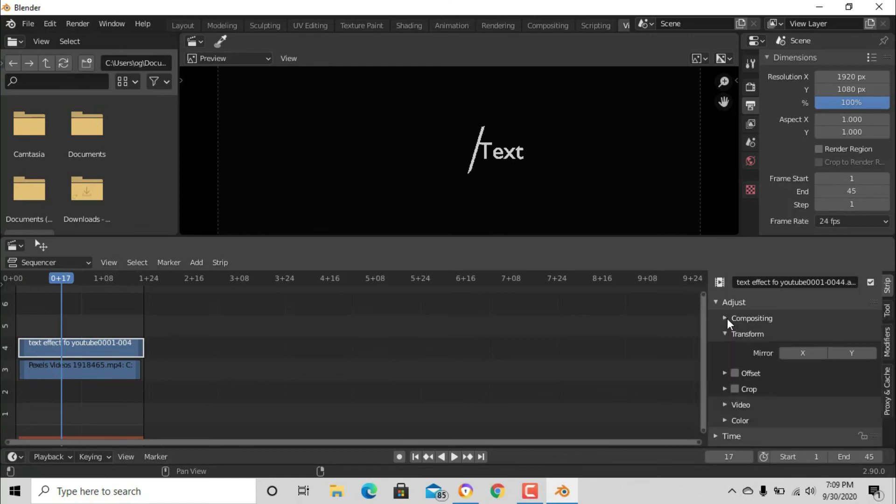
left_click(725, 334)
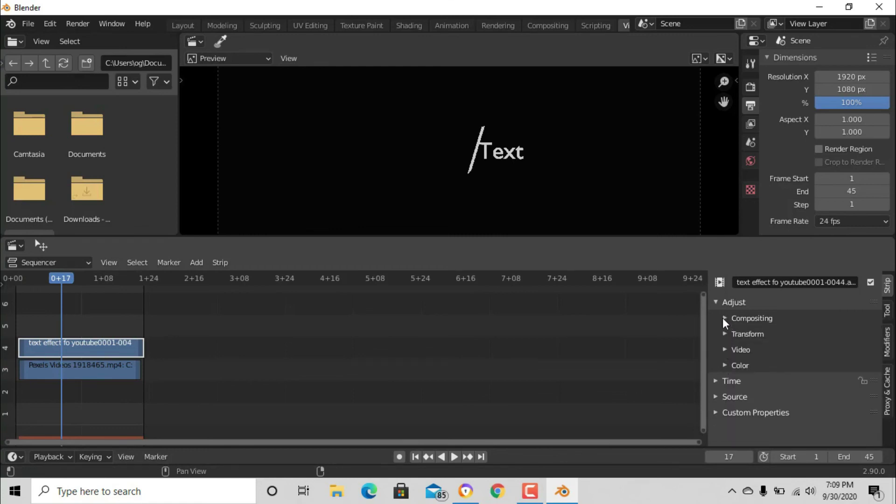
left_click(726, 321)
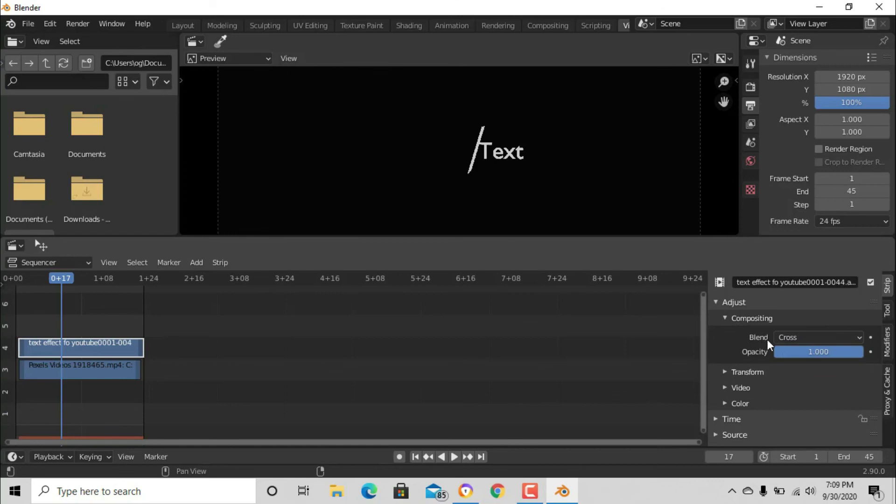
Set the text strip's Blend to Screen, preview playback, then collapse the Compositing and Adjust panels
left_click(799, 338)
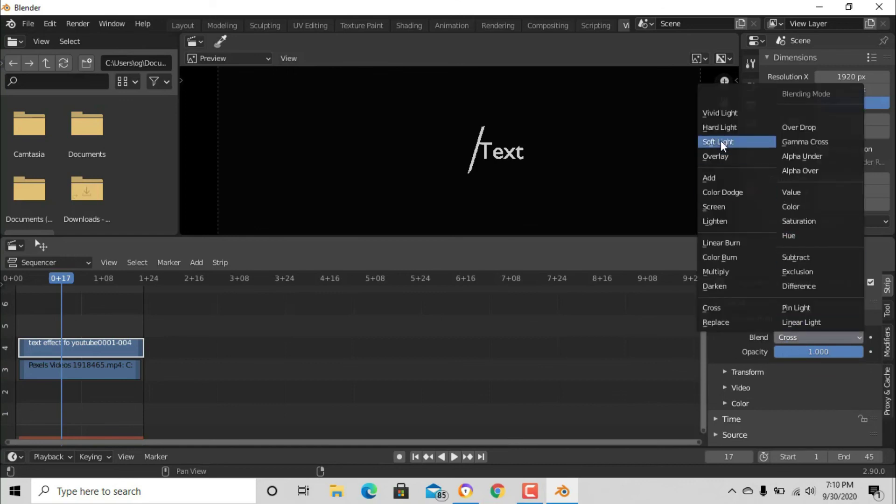
left_click(714, 206)
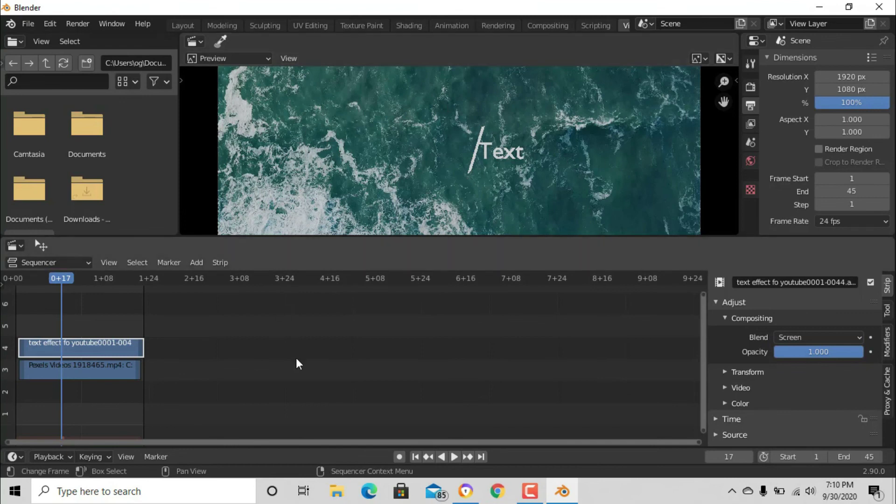
left_click(453, 457)
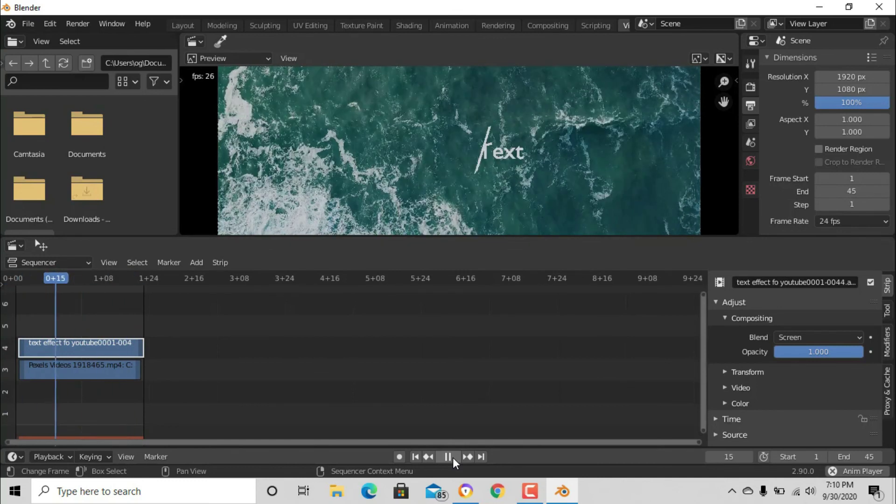
left_click(450, 457)
left_click(726, 317)
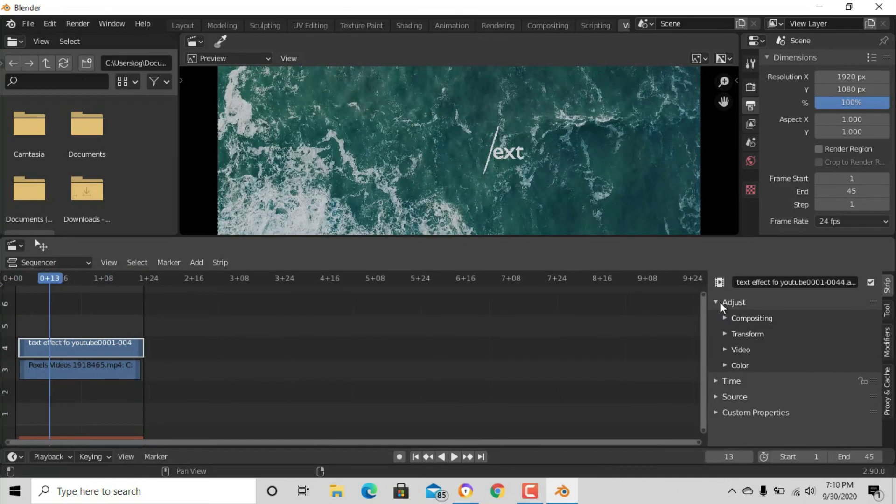
left_click(718, 303)
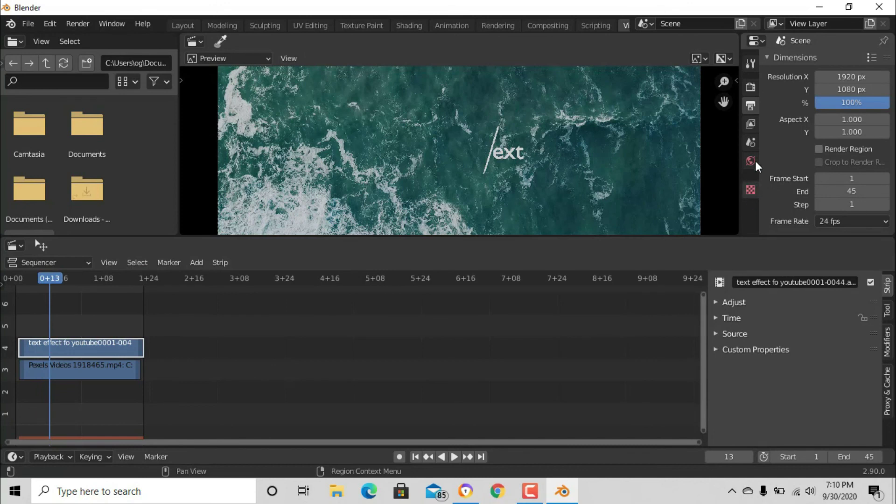